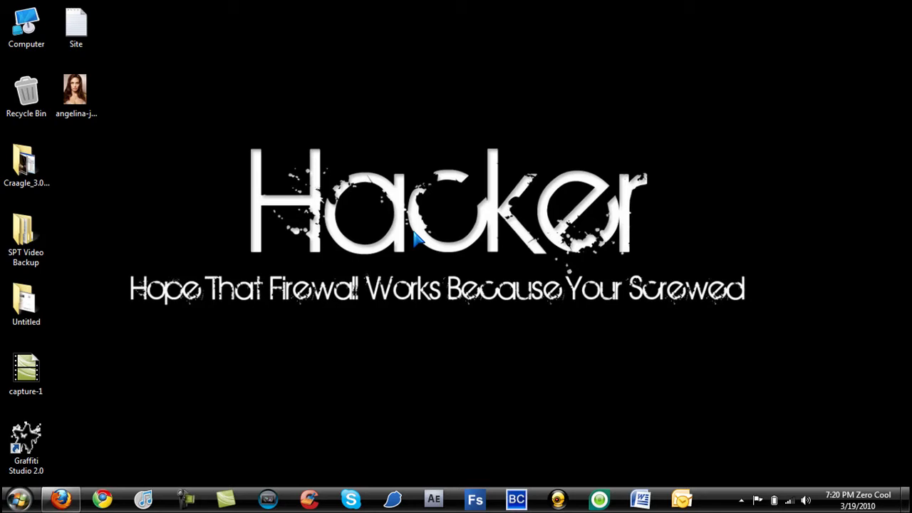
# Step: Preview the portrait photo from the desktop in the photo viewer, then close the viewer
pyautogui.click(77, 94)
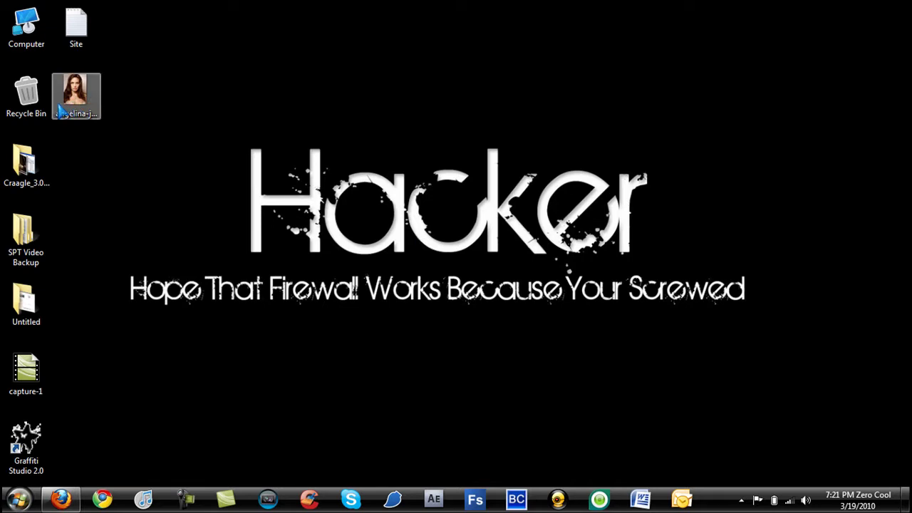
pyautogui.doubleClick(101, 93)
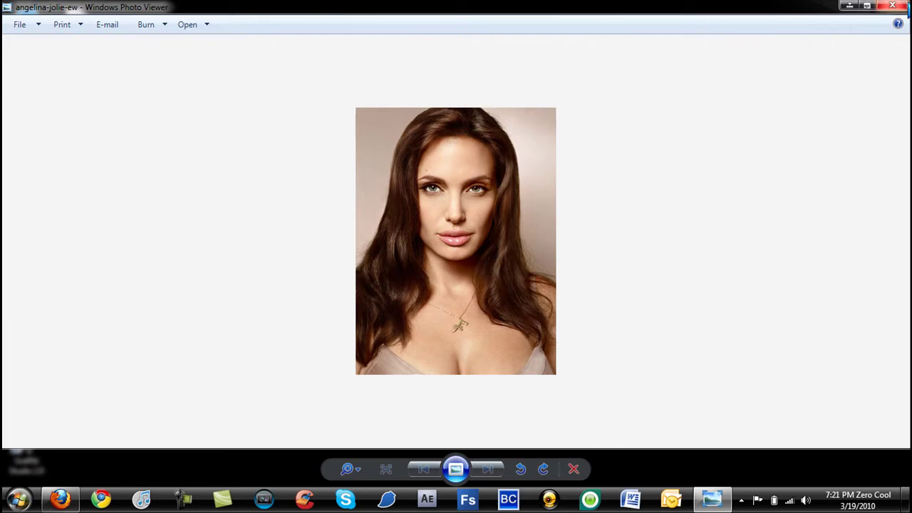
pyautogui.click(892, 5)
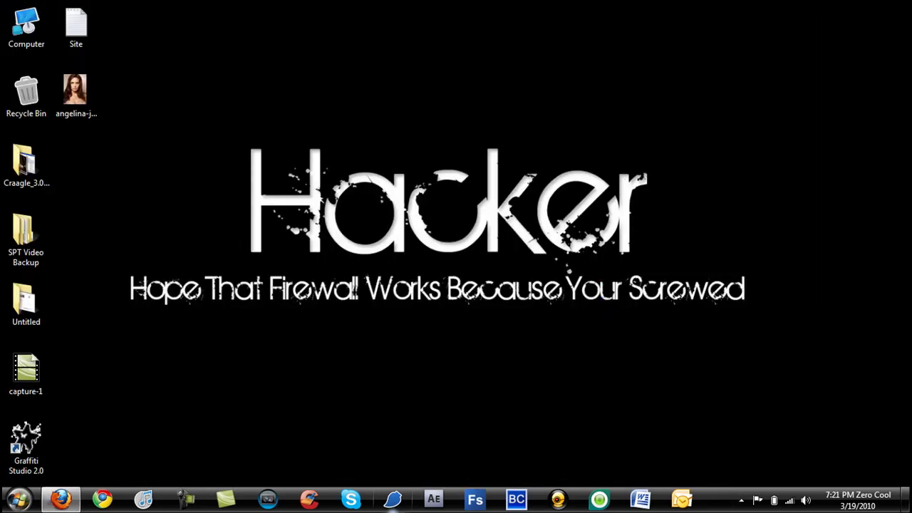
# Step: Launch Photoshop and open the portrait image in it by dragging it from the desktop
pyautogui.click(393, 498)
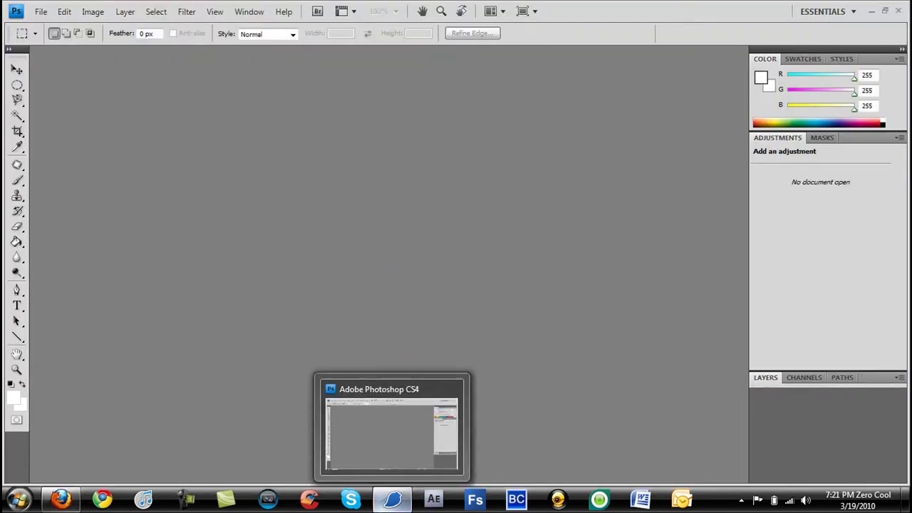
pyautogui.click(392, 500)
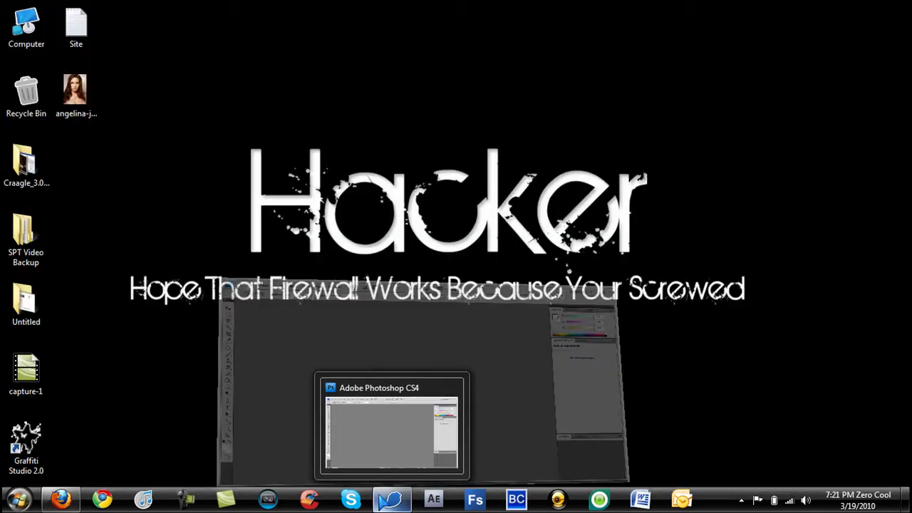
pyautogui.moveTo(77, 97); pyautogui.dragTo(391, 361)
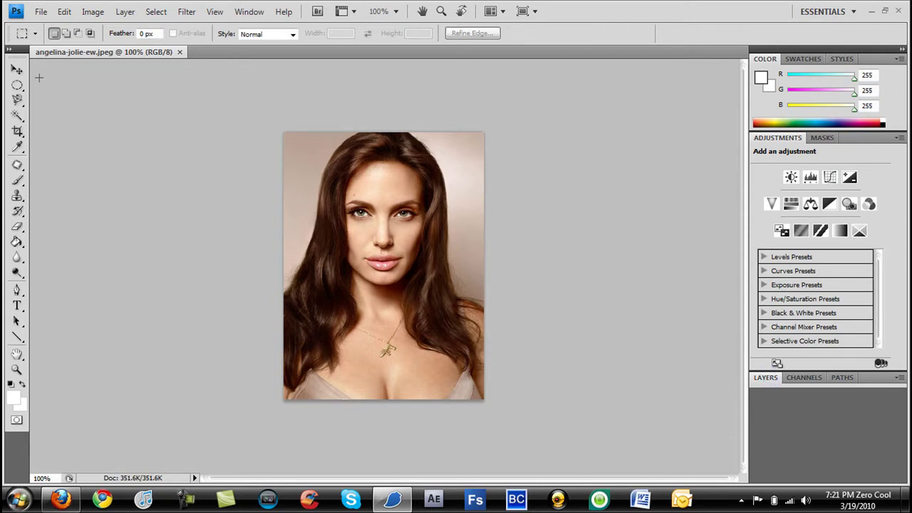
# Step: With the Move tool, dock the Layers panel beside Adjustments and unlock Background as Layer 0
pyautogui.click(17, 70)
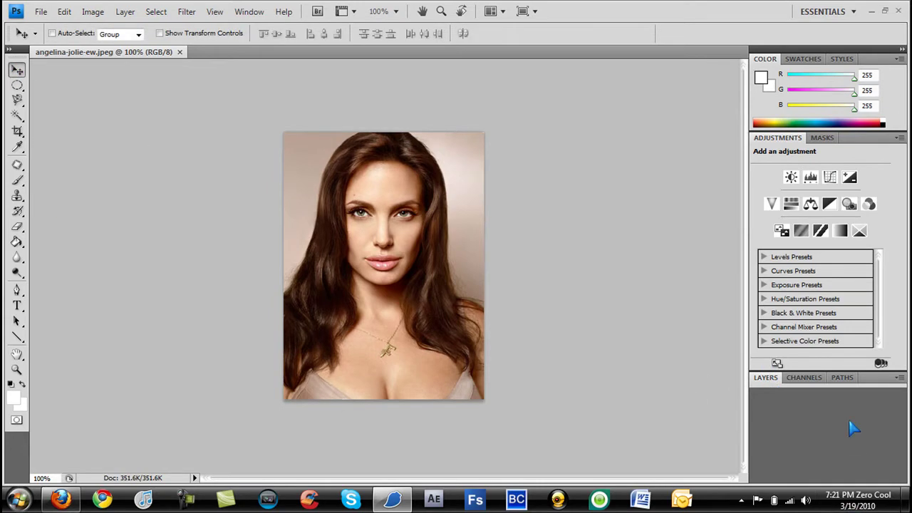
pyautogui.moveTo(881, 379); pyautogui.dragTo(862, 150)
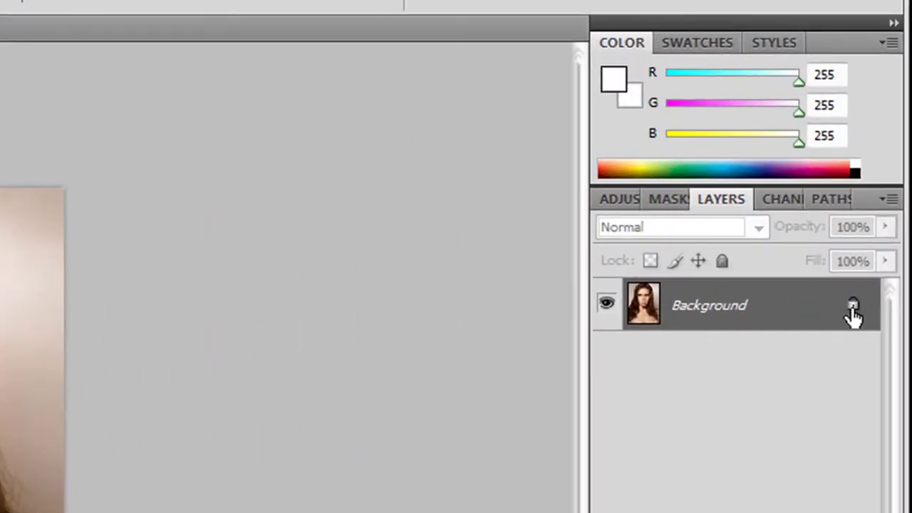
pyautogui.doubleClick(853, 313)
pyautogui.click(264, 298)
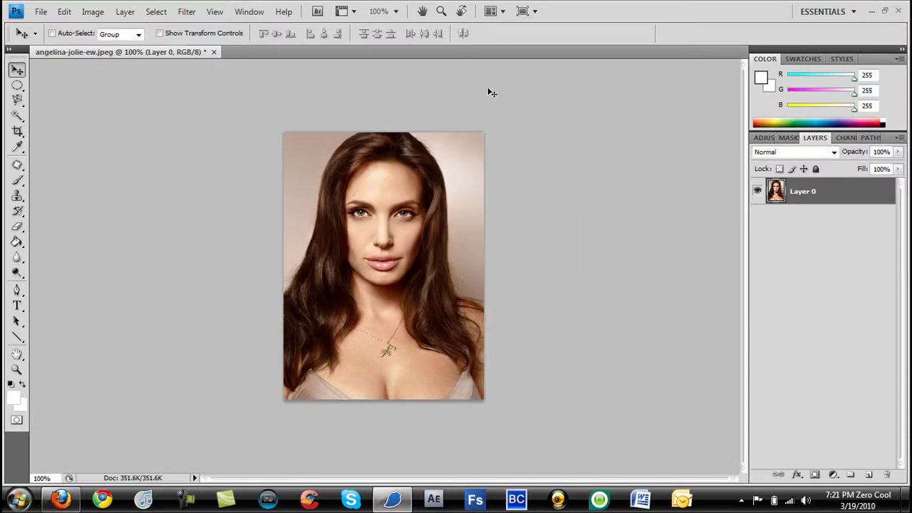
# Step: Duplicate Layer 0 from its context menu, keeping the name 'Layer 0 copy'
pyautogui.rightClick(862, 192)
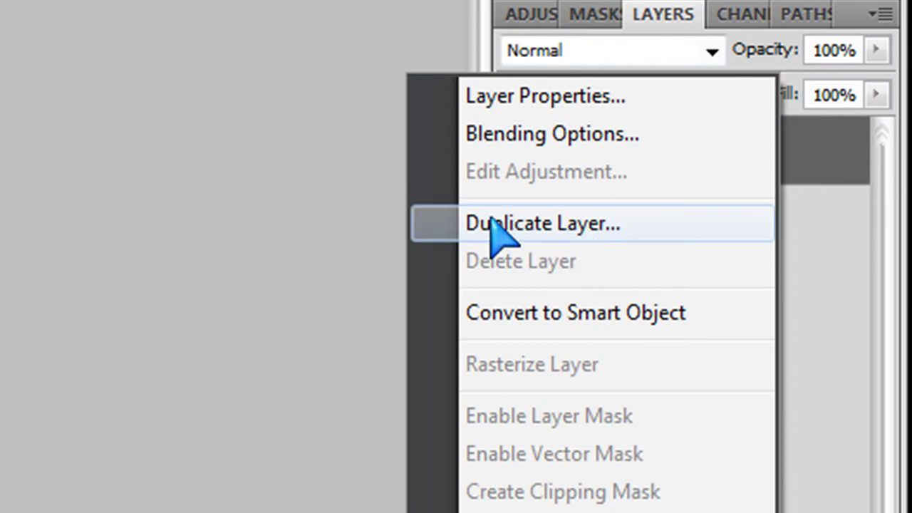
pyautogui.click(577, 223)
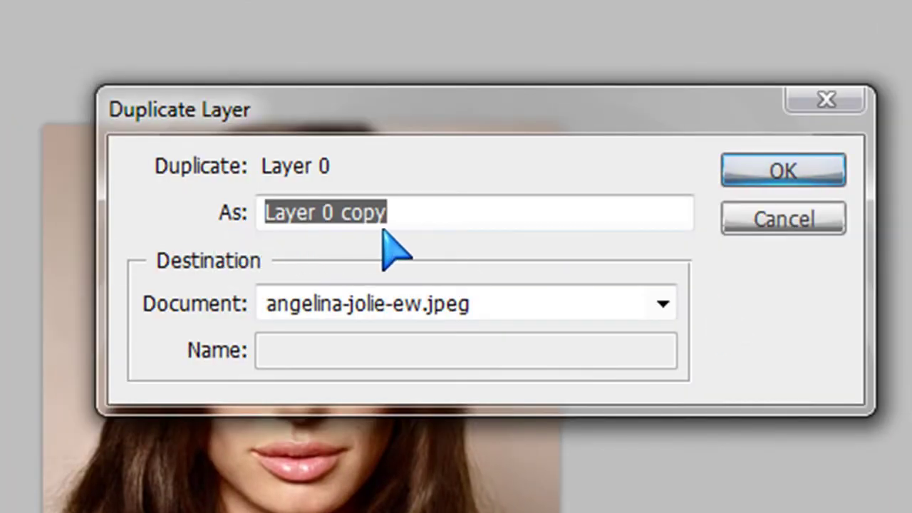
pyautogui.click(790, 180)
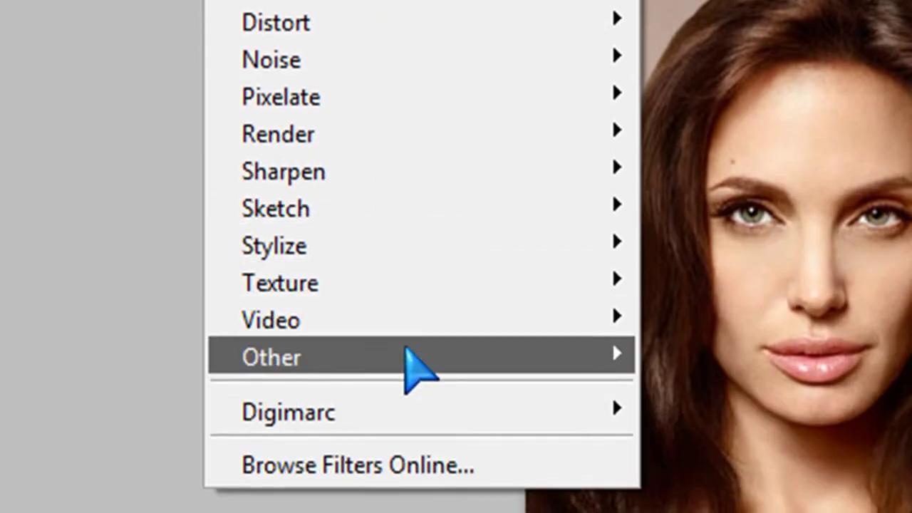
# Step: Apply Filter > Other > High Pass with a 10.0-pixel radius to Layer 0 copy
pyautogui.moveTo(403, 385)
pyautogui.click(749, 394)
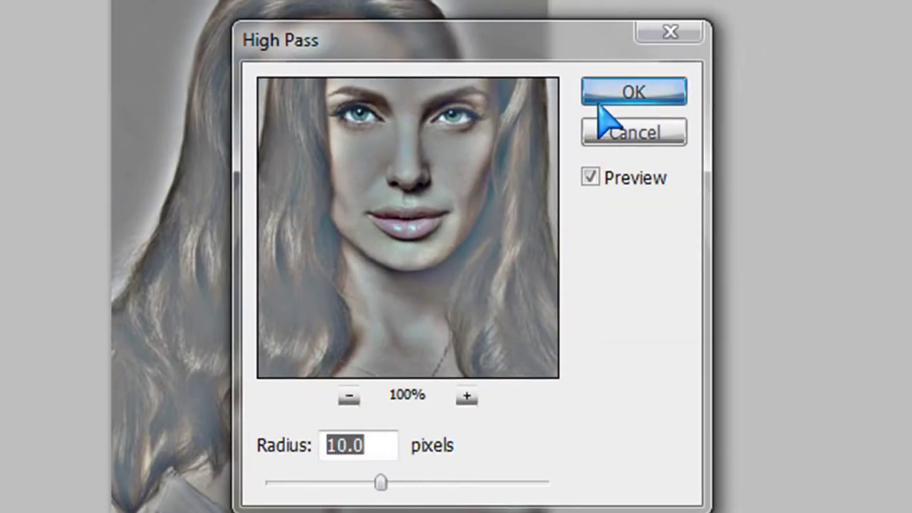
pyautogui.click(611, 95)
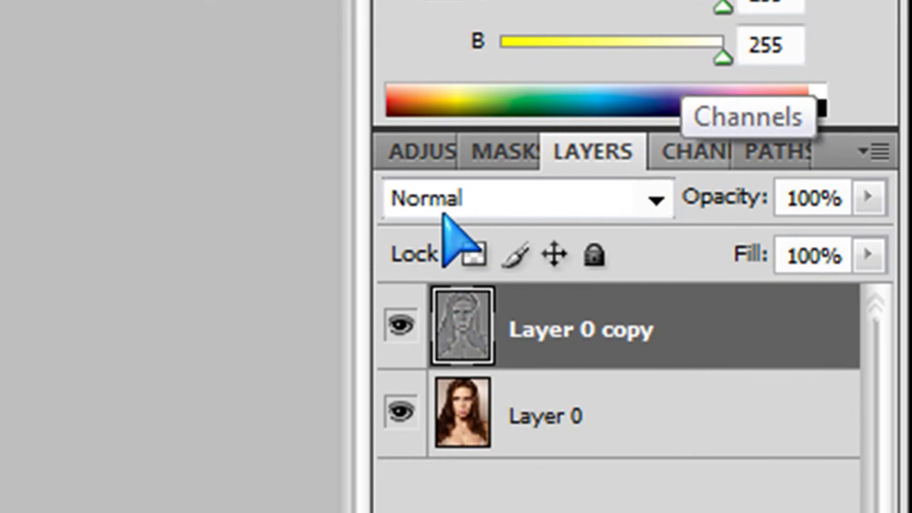
# Step: Switch Layer 0 copy's blend mode from Normal to Overlay
pyautogui.click(656, 203)
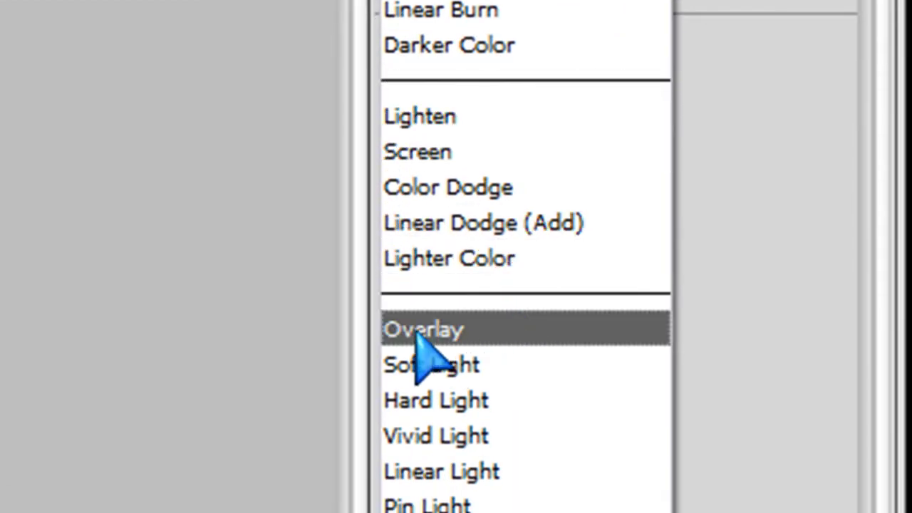
pyautogui.click(463, 329)
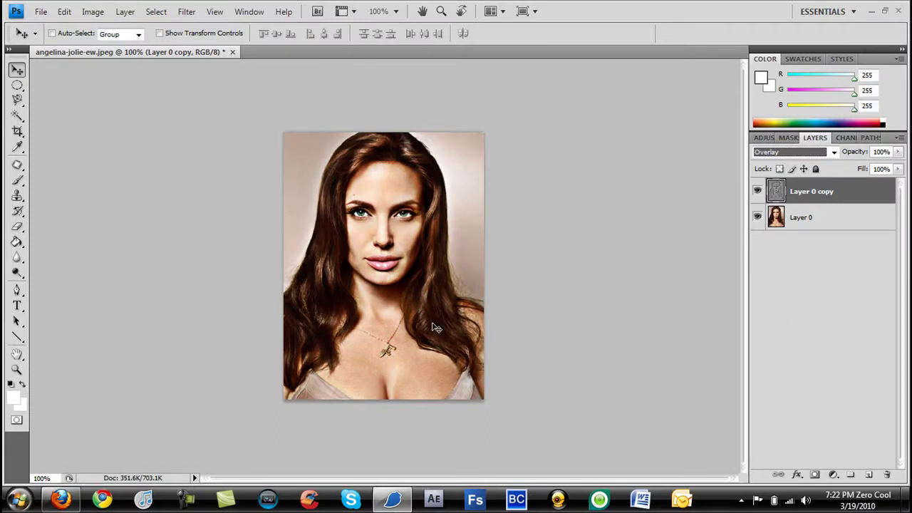
pyautogui.click(757, 192)
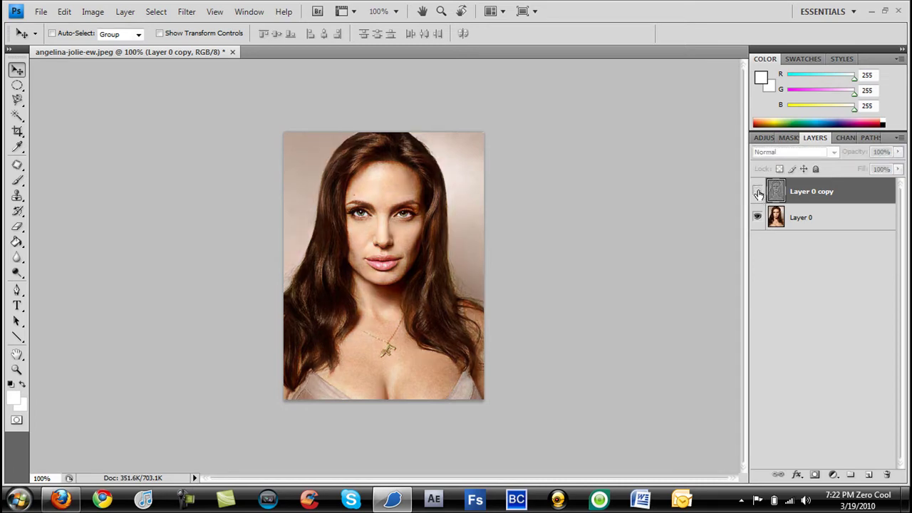
pyautogui.click(757, 192)
pyautogui.click(758, 192)
pyautogui.click(757, 192)
pyautogui.click(757, 191)
pyautogui.click(758, 192)
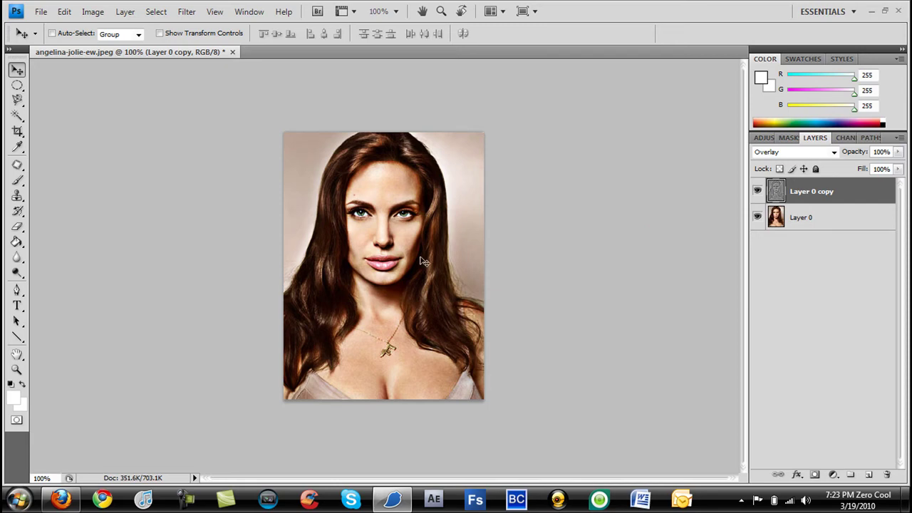
# Step: Minimise Photoshop to reveal the Windows 7 desktop, dragging items around on it
pyautogui.click(392, 499)
pyautogui.moveTo(767, 341); pyautogui.dragTo(99, 268)
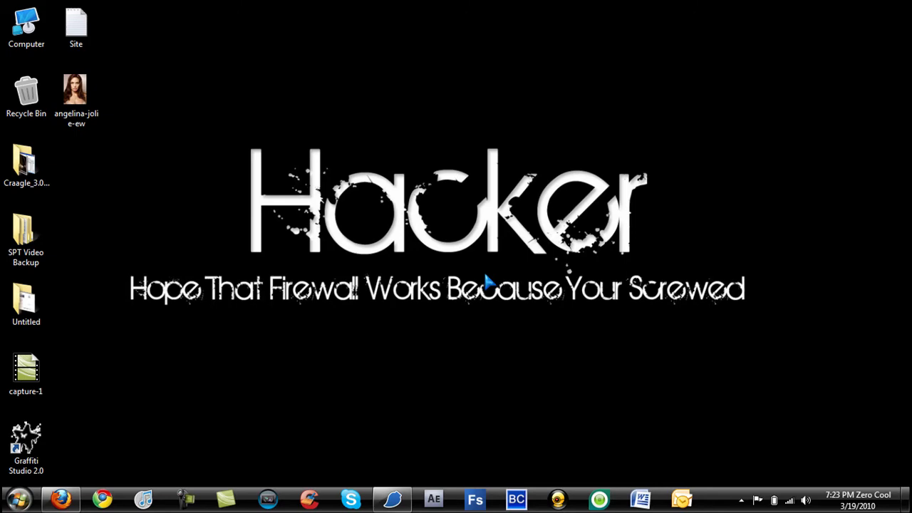
pyautogui.moveTo(644, 322); pyautogui.dragTo(387, 187)
# Step: Open Screen resolution settings from the desktop's right-click menu
pyautogui.rightClick(450, 239)
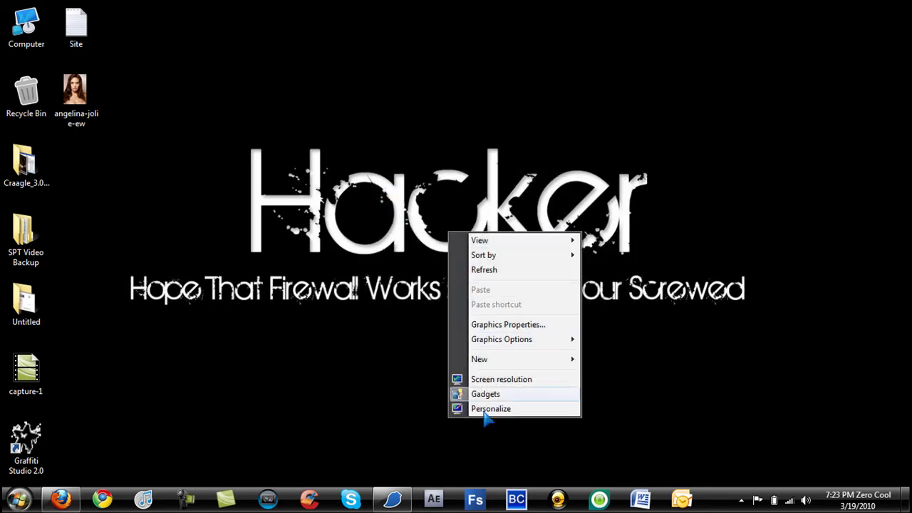
pyautogui.click(498, 379)
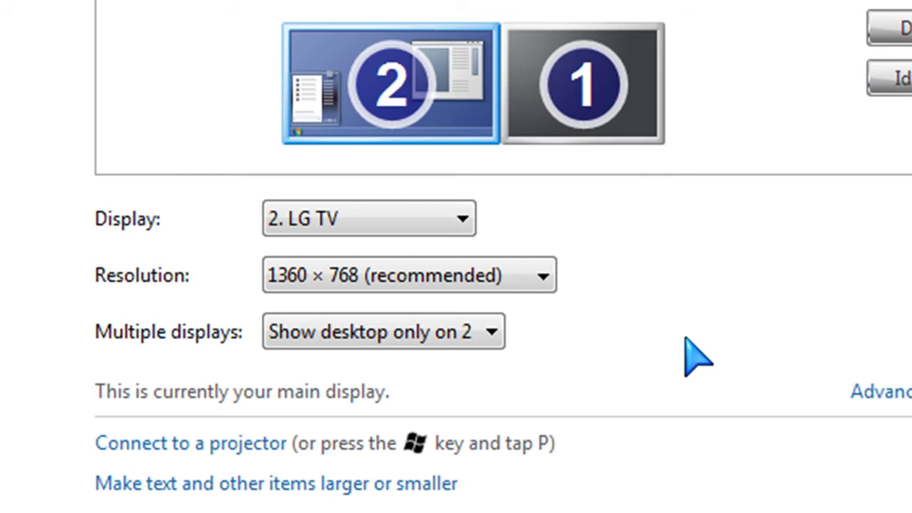
# Step: Check the Resolution list and dismiss it, keeping the display at 1360 × 768
pyautogui.click(544, 278)
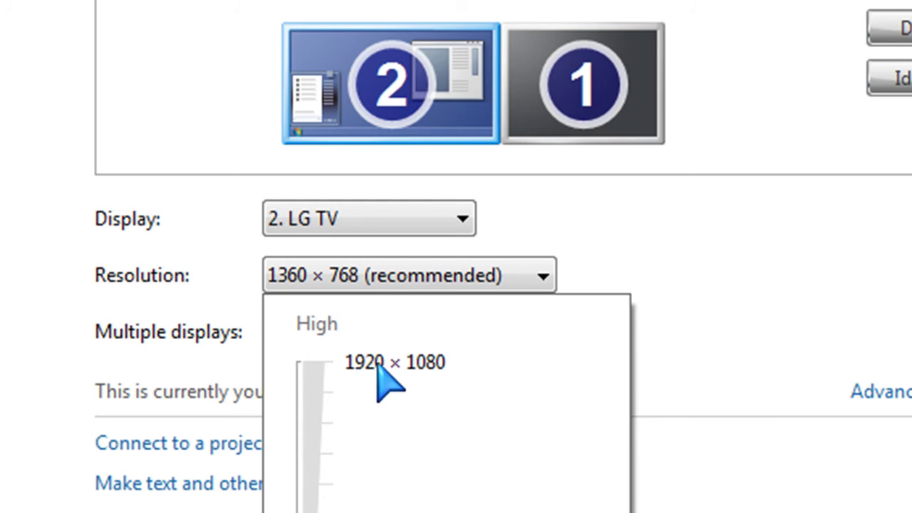
pyautogui.click(533, 274)
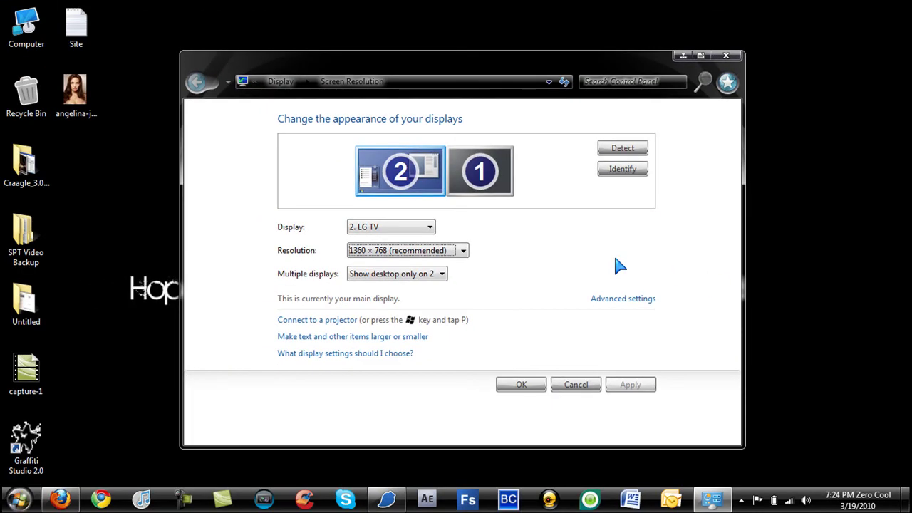
pyautogui.click(726, 56)
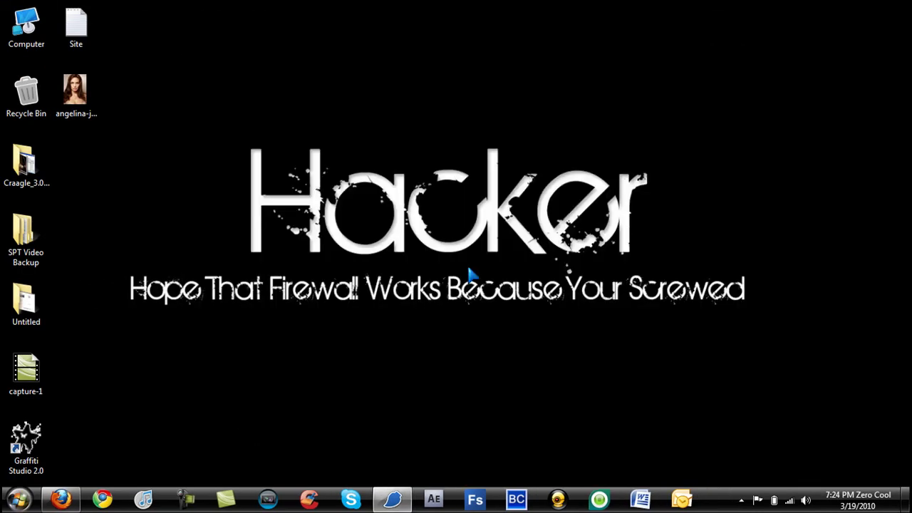